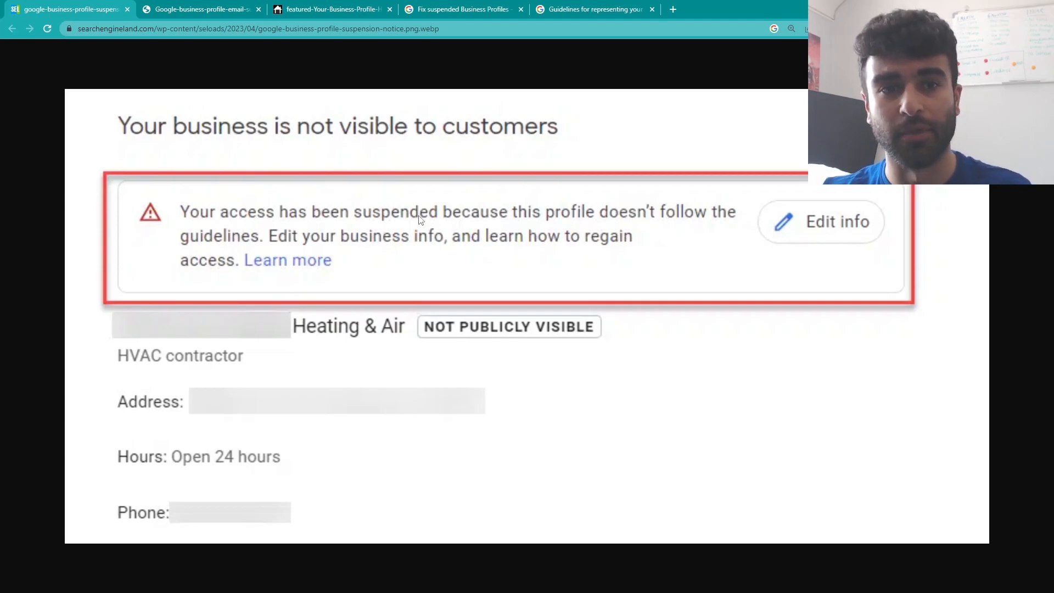
View the address-mismatch suspension email, then the suspicious-activity suspension email
left_click(177, 10)
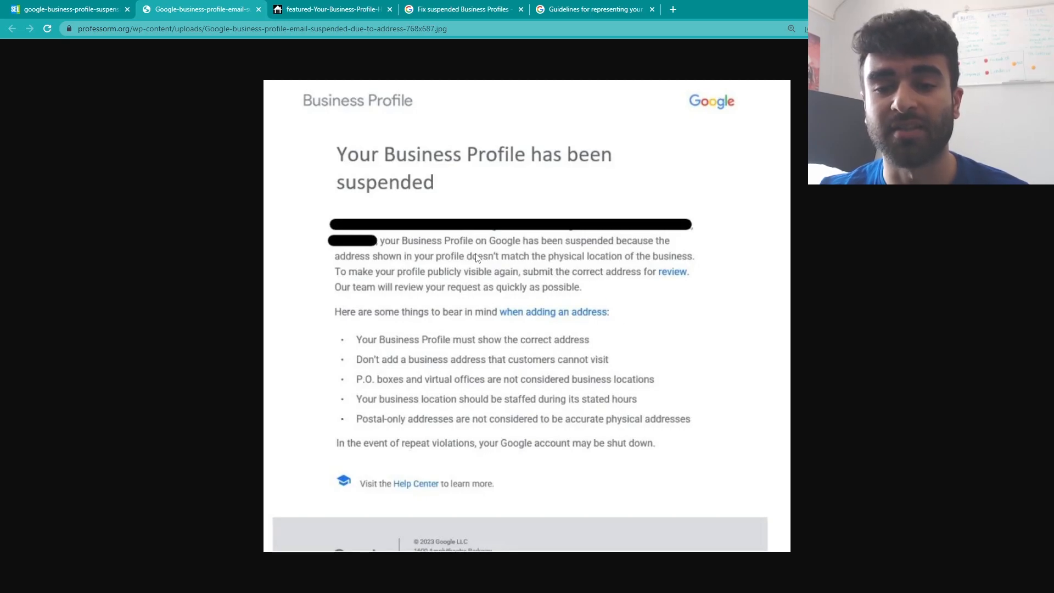
left_click(325, 10)
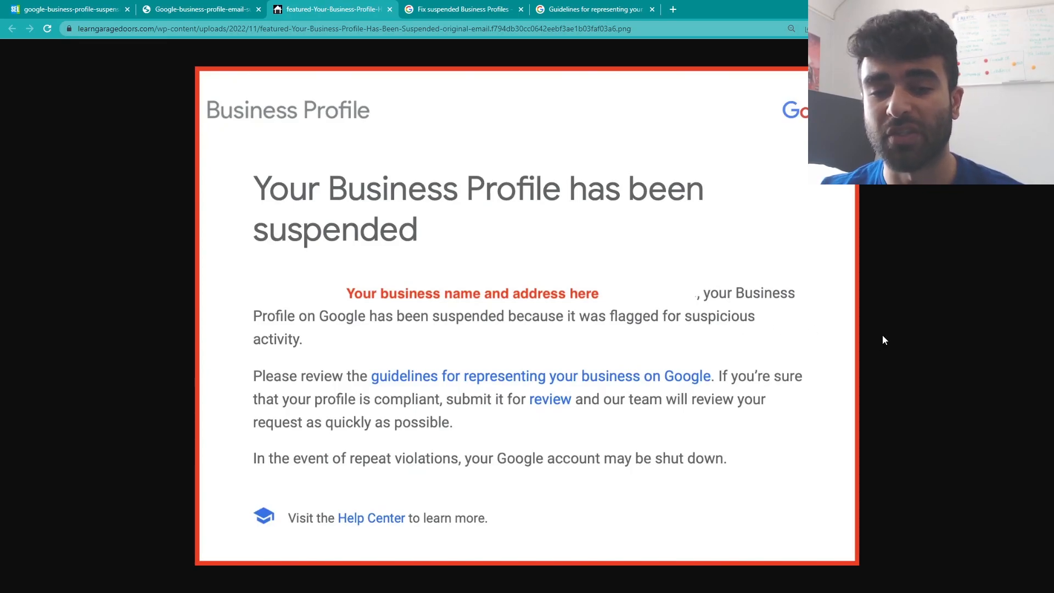
Switch to the 'Fix suspended Business Profiles' help article
left_click(459, 9)
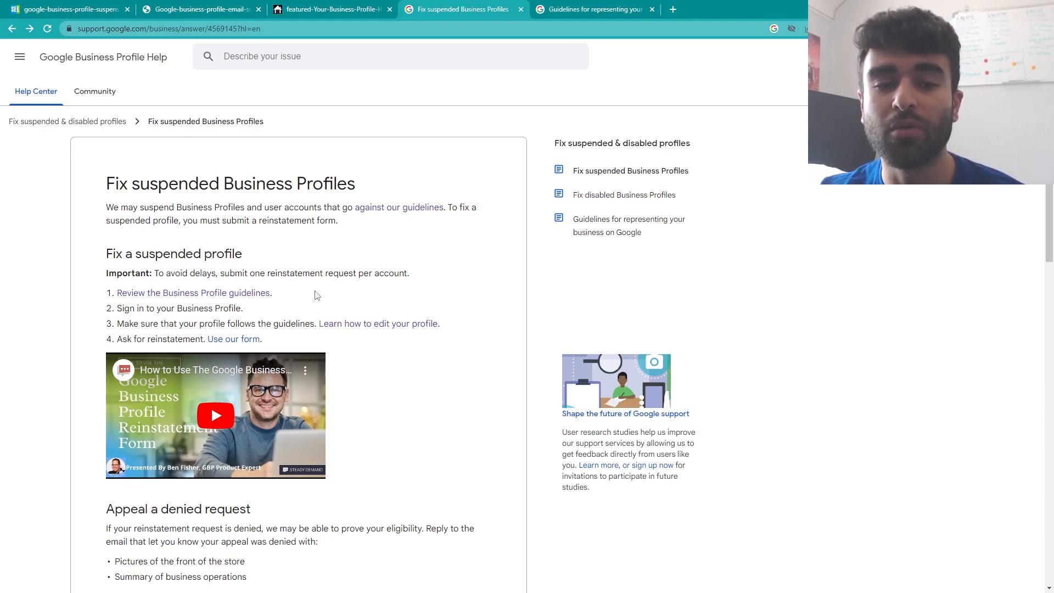
Switch to the 'Guidelines for representing your business on Google' article
left_click(593, 9)
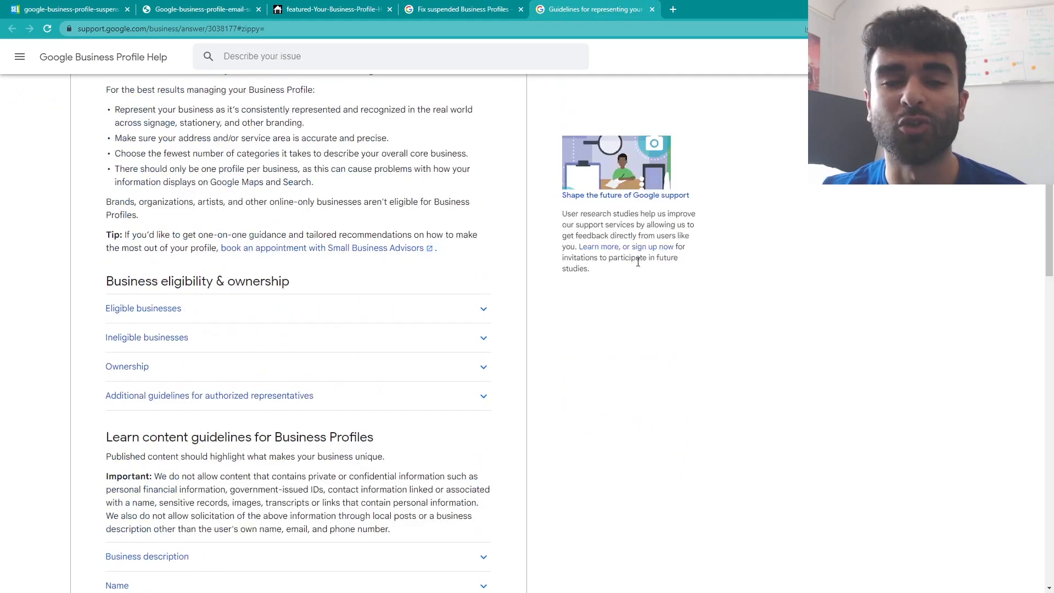
scroll(579, 232, "up", 5)
scroll(635, 247, "up", 5)
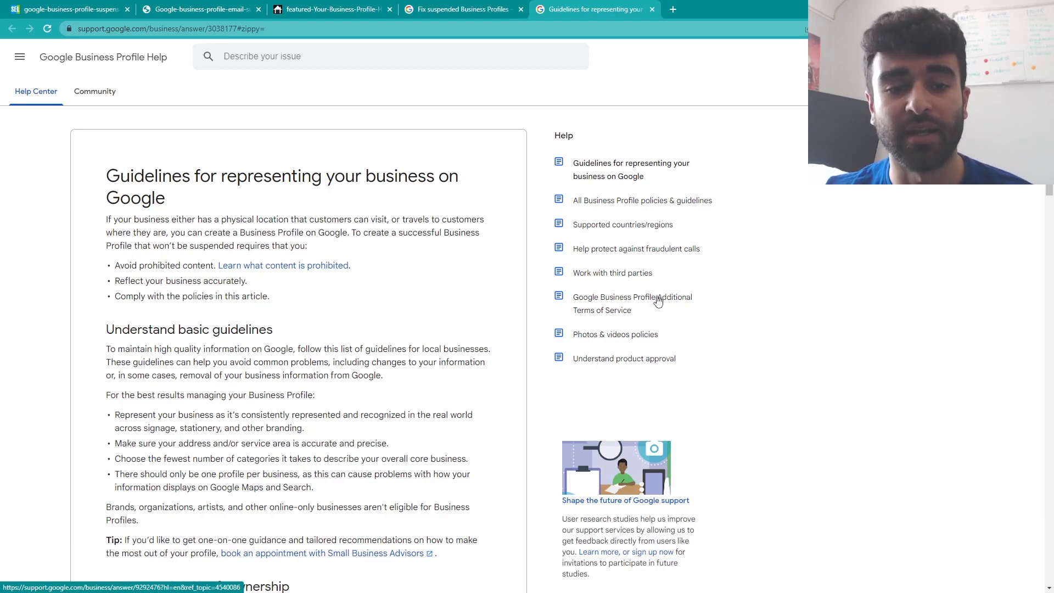
scroll(494, 280, "down", 1)
scroll(462, 247, "down", 3)
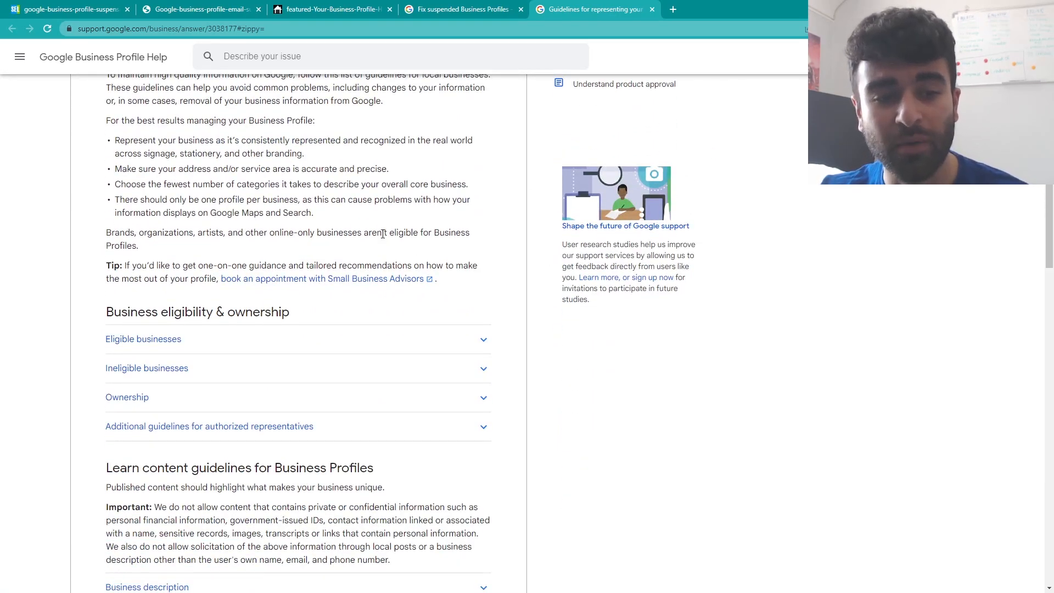
scroll(383, 235, "down", 2)
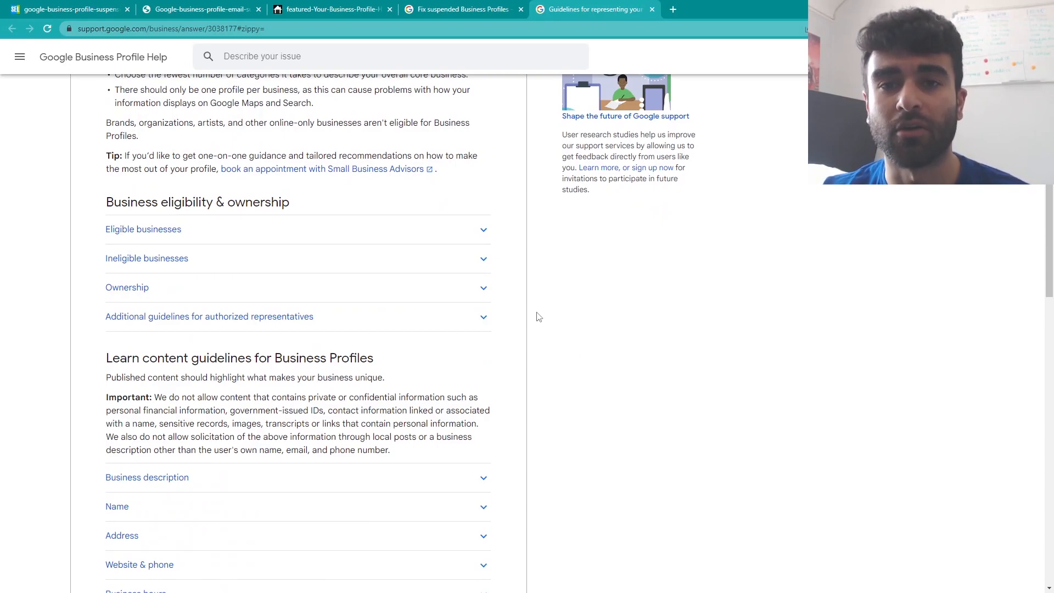
scroll(538, 316, "down", 2)
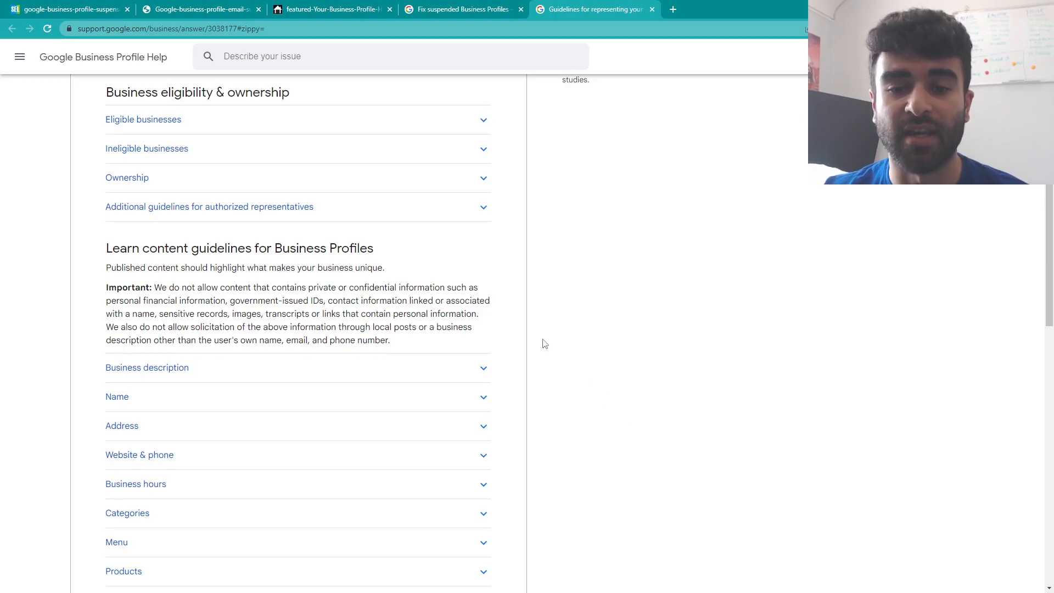
scroll(305, 375, "down", 1)
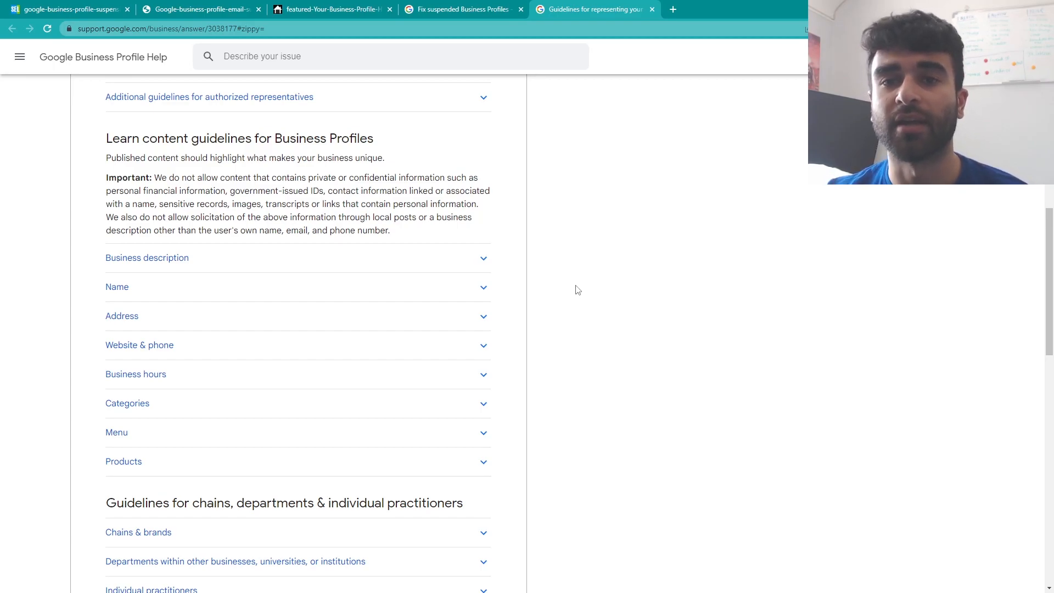
scroll(577, 289, "up", 3)
scroll(576, 289, "up", 3)
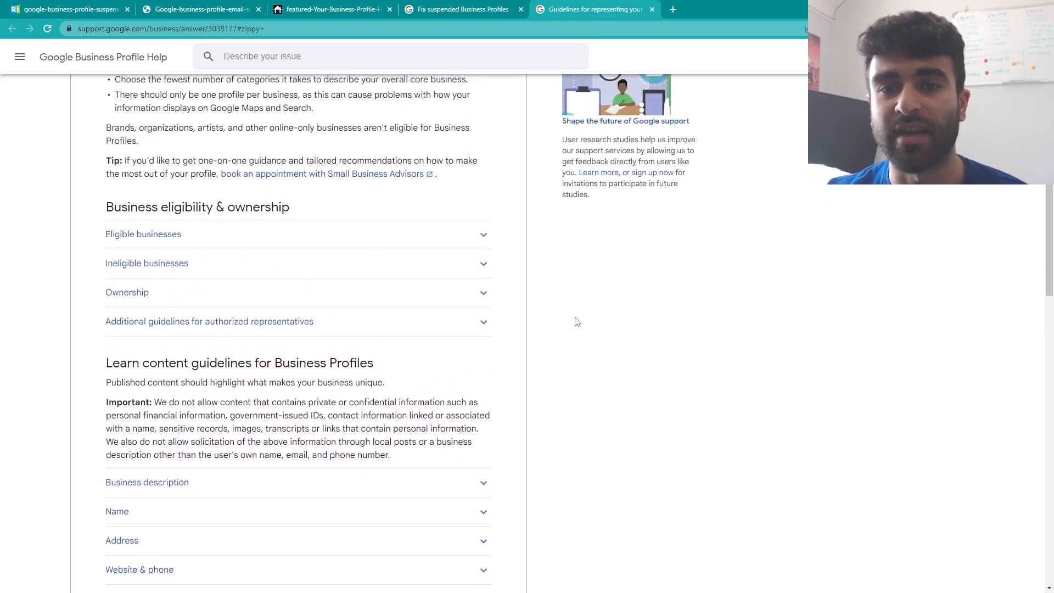
scroll(580, 329, "up", 3)
scroll(585, 340, "down", 4)
scroll(591, 346, "down", 3)
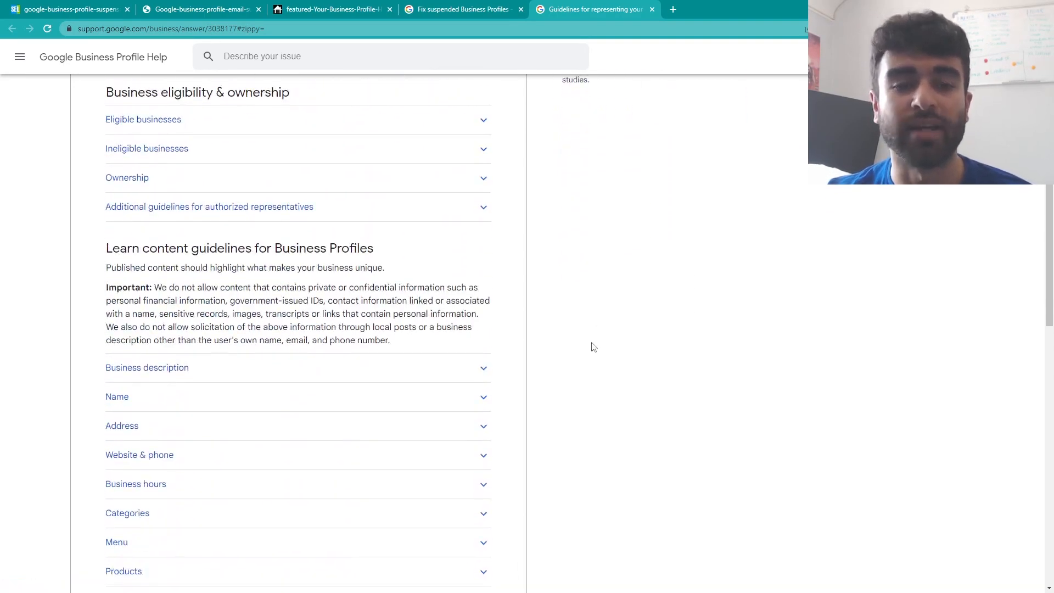
scroll(592, 350, "down", 3)
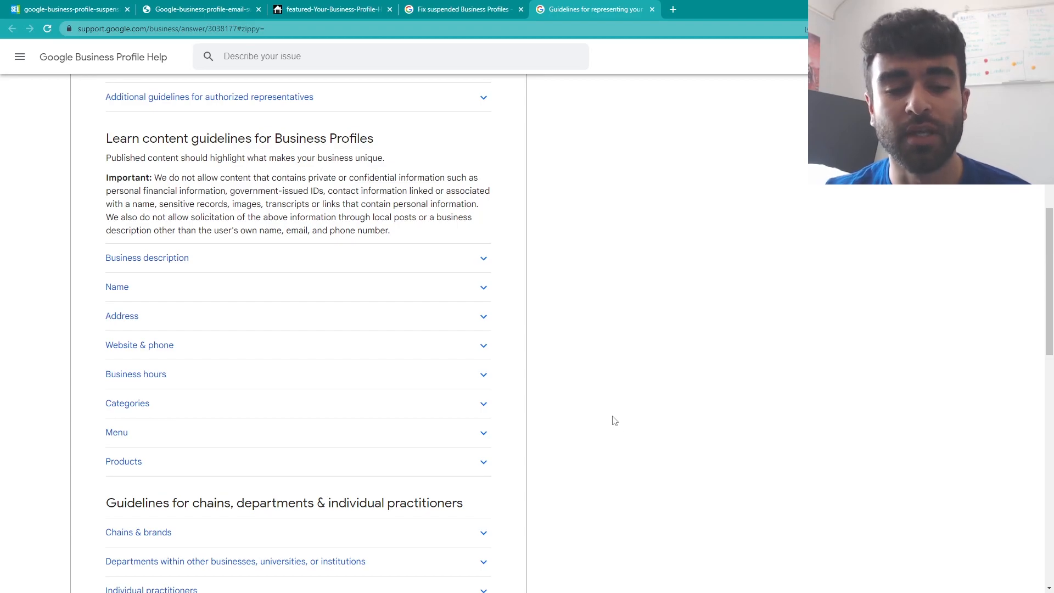
scroll(620, 429, "down", 2)
scroll(787, 393, "down", 2)
scroll(787, 393, "down", 2)
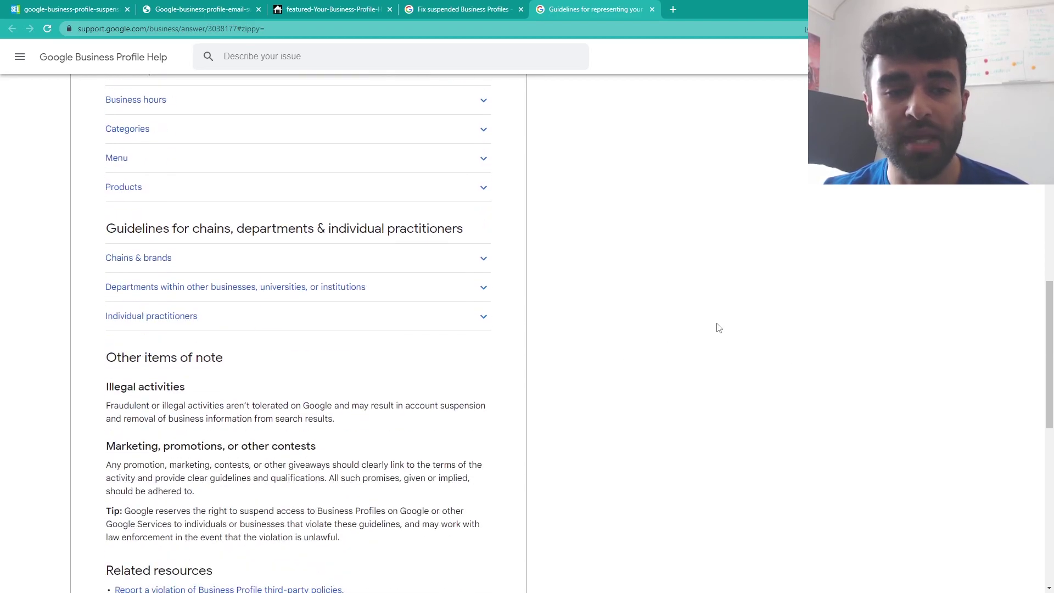
scroll(725, 329, "up", 10)
scroll(679, 316, "up", 6)
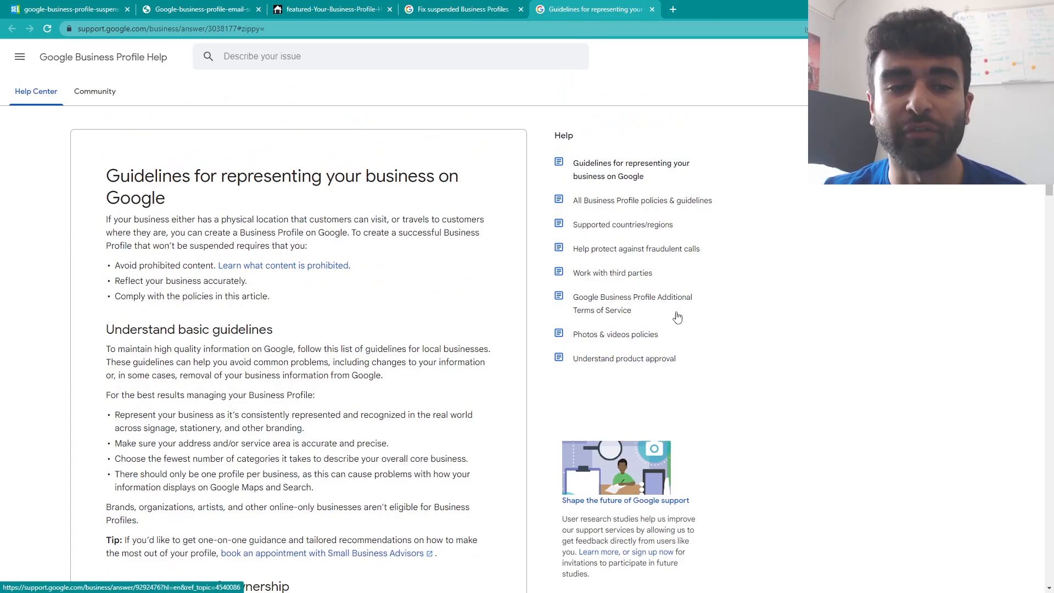
From the Fix suspended profiles article, open the local business reinstatement request form in a new tab
left_click(482, 9)
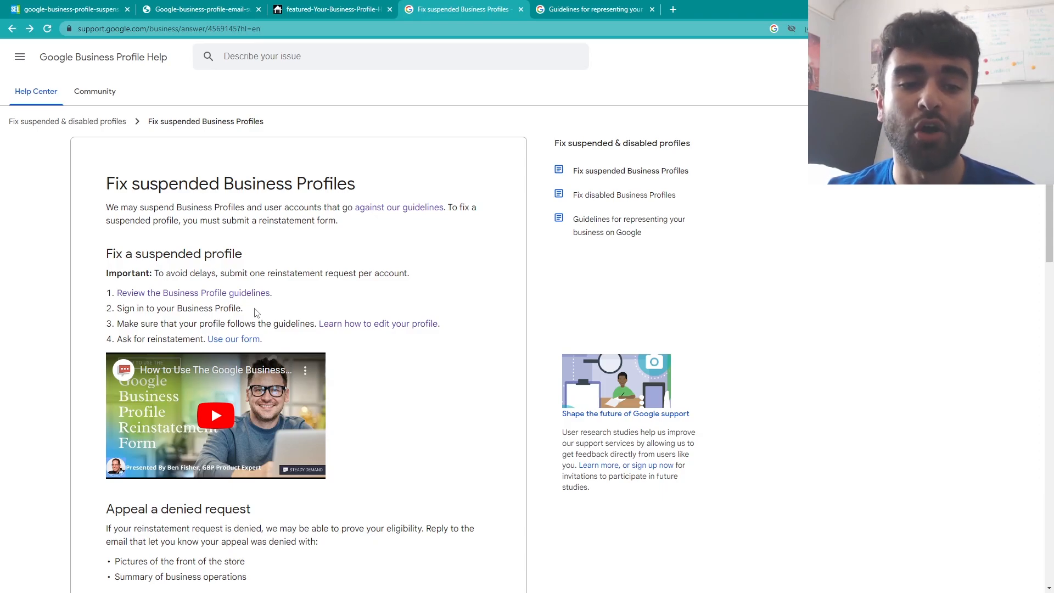
middle_click(234, 338)
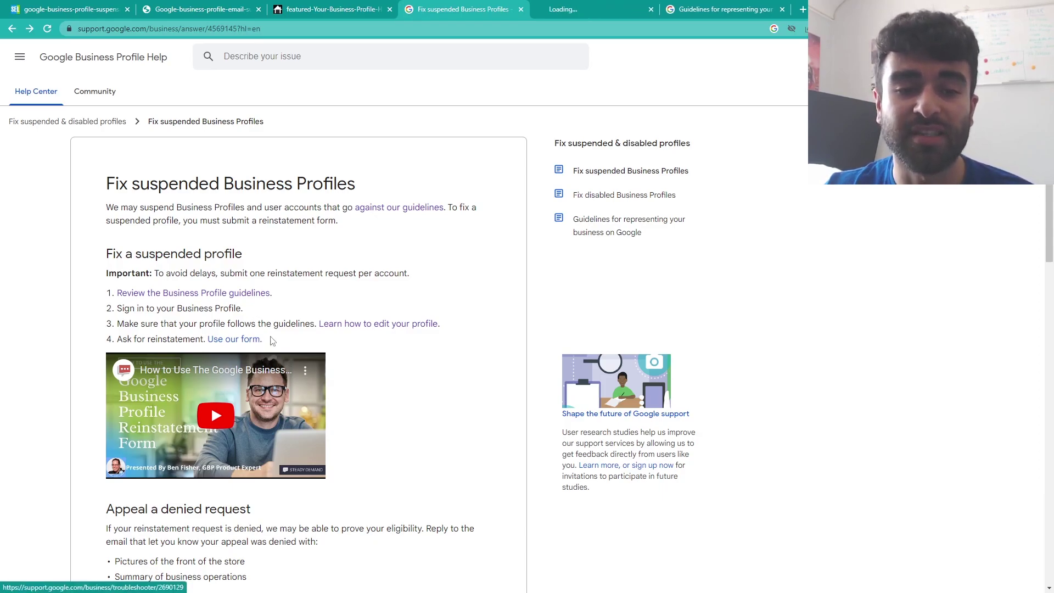
left_click(596, 9)
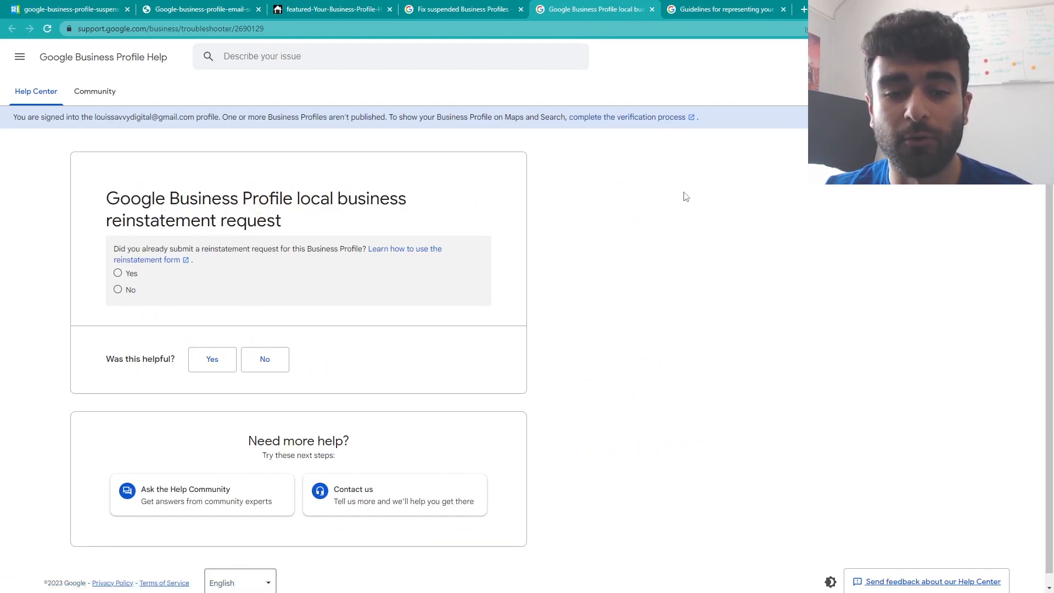